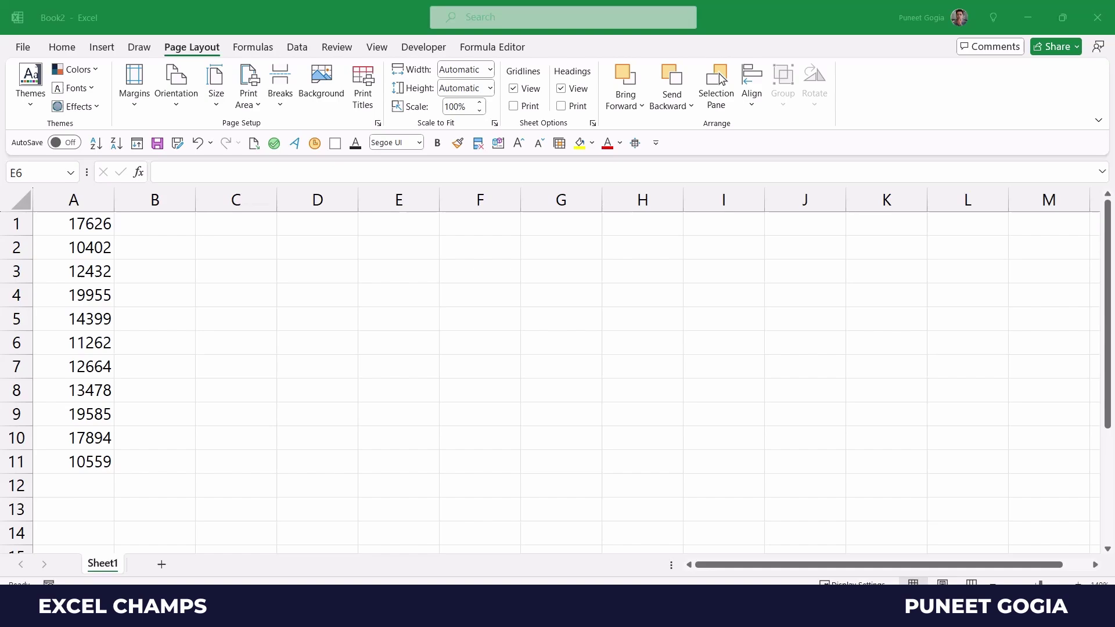
Enter =WRAPCOLS(A1:A11,3) in D3, spilling the numbers into a three-row grid across D3:G5.
{"action": "left_click", "coordinate": [308, 273]}
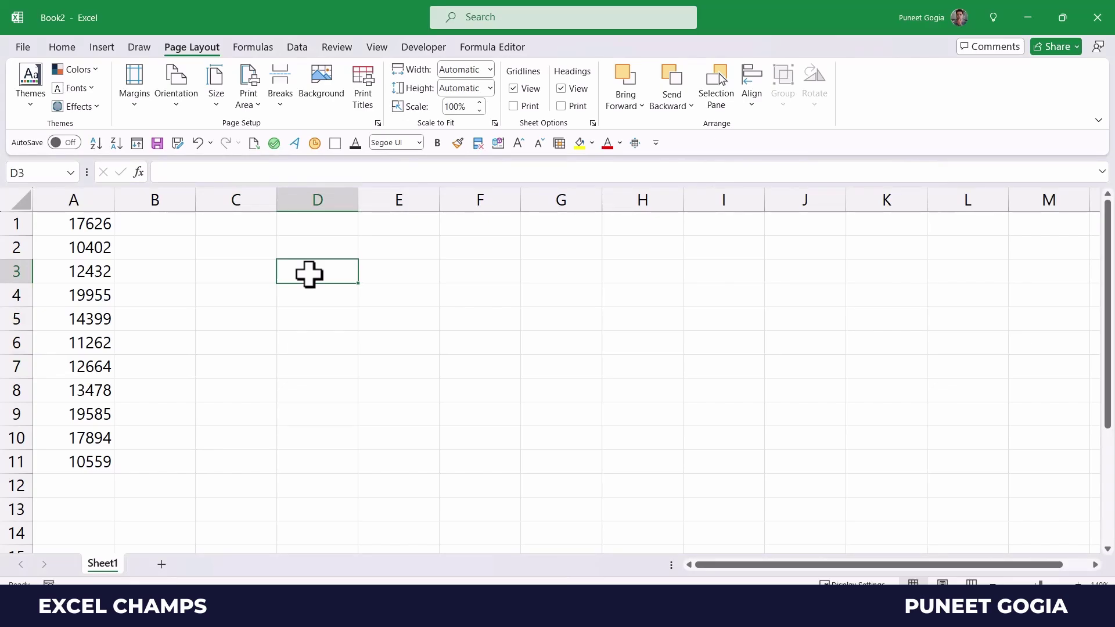
{"action": "type", "text": "=wrap"}
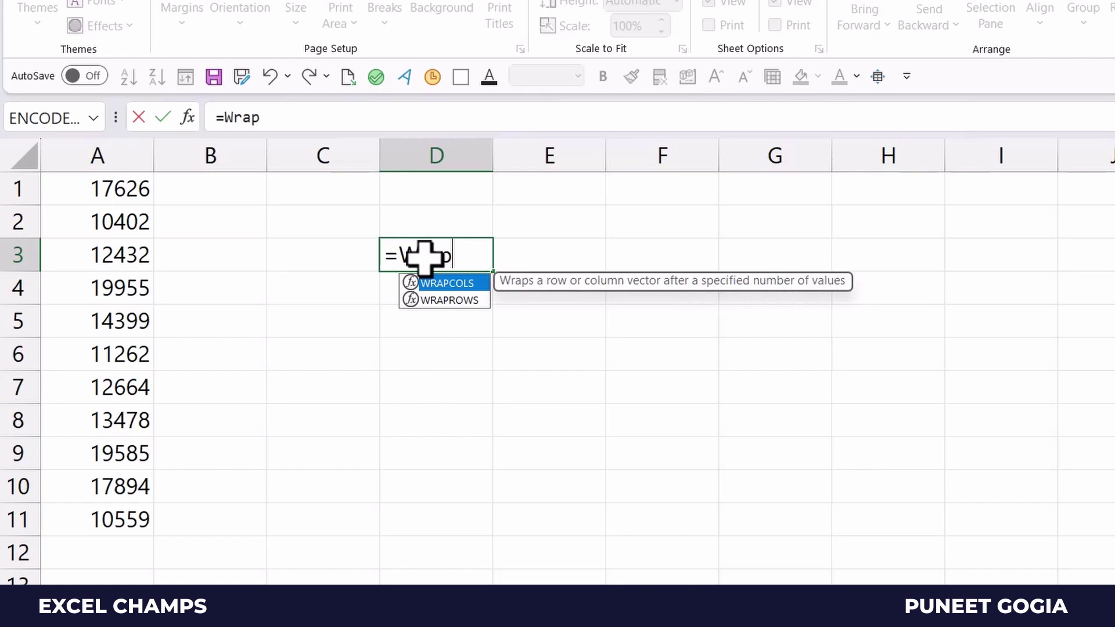
{"action": "key", "text": "Tab"}
{"action": "key", "text": "Left"}
{"action": "key", "text": "Left"}
{"action": "key", "text": "Left"}
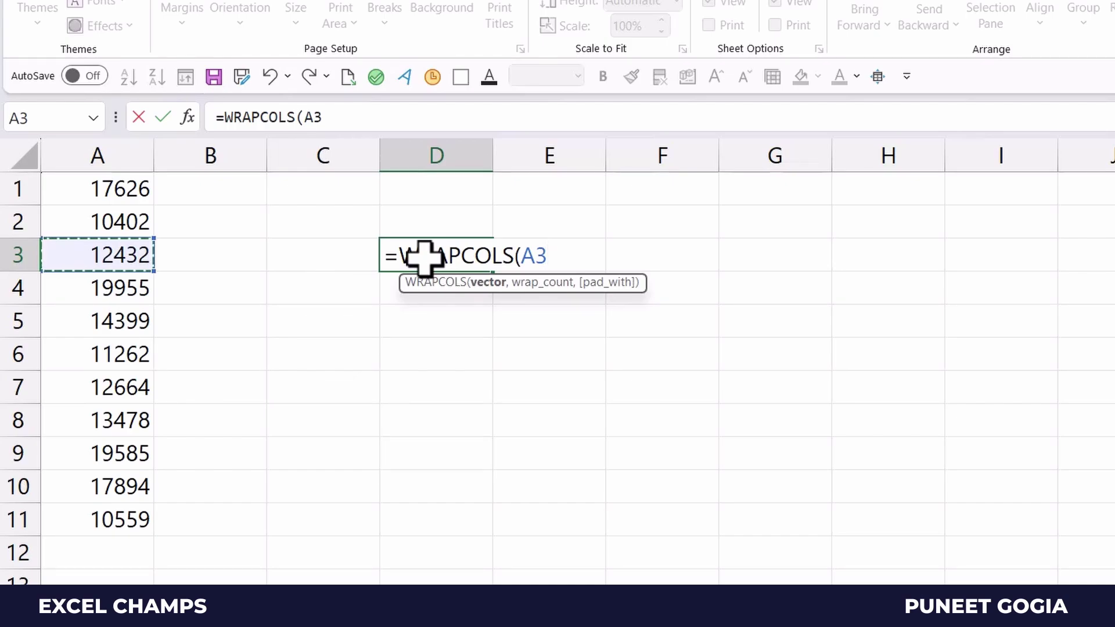
{"action": "key", "text": "BackSpace"}
{"action": "key", "text": "BackSpace"}
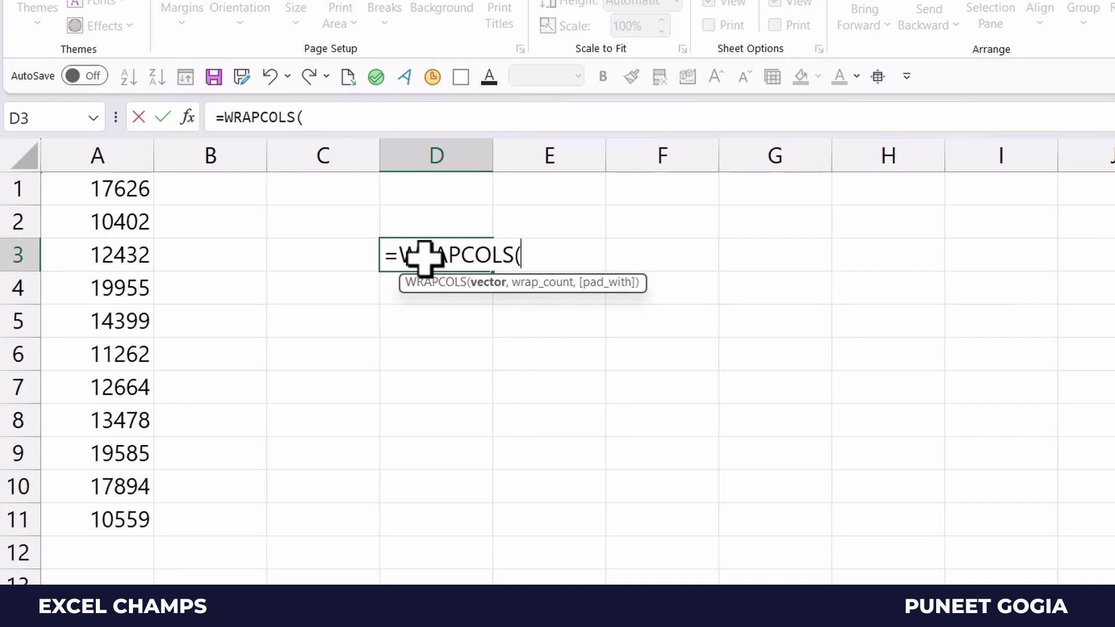
{"action": "key", "text": "Left"}
{"action": "key", "text": "Left"}
{"action": "key", "text": "Left"}
{"action": "key", "text": "Up"}
{"action": "key", "text": "Up"}
{"action": "key", "text": "ctrl+shift+Down"}
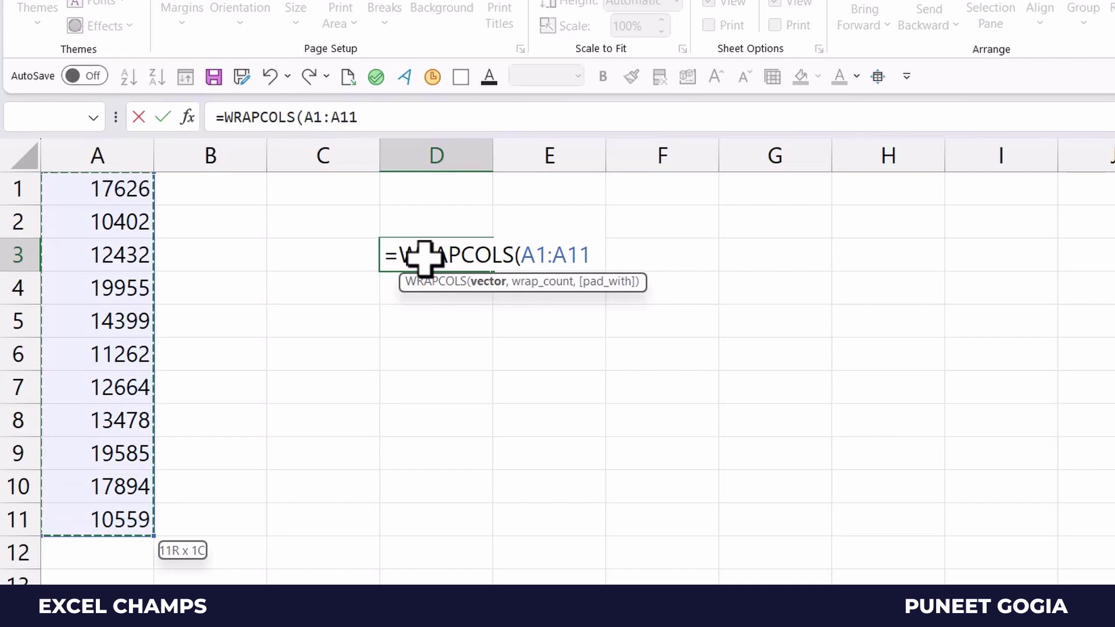
{"action": "type", "text": ","}
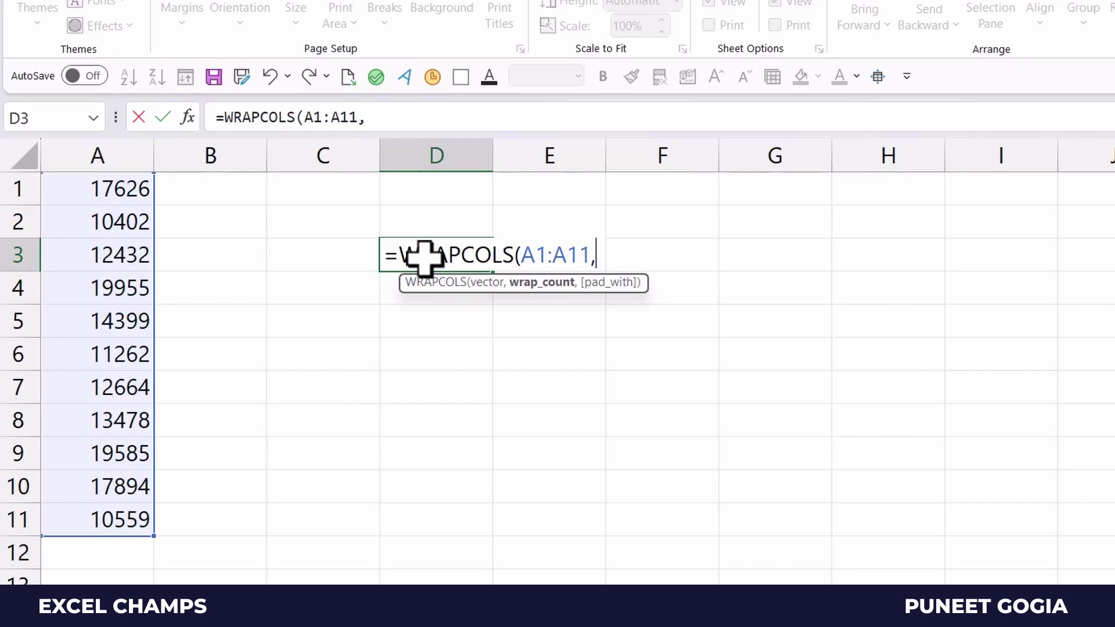
{"action": "type", "text": "3)"}
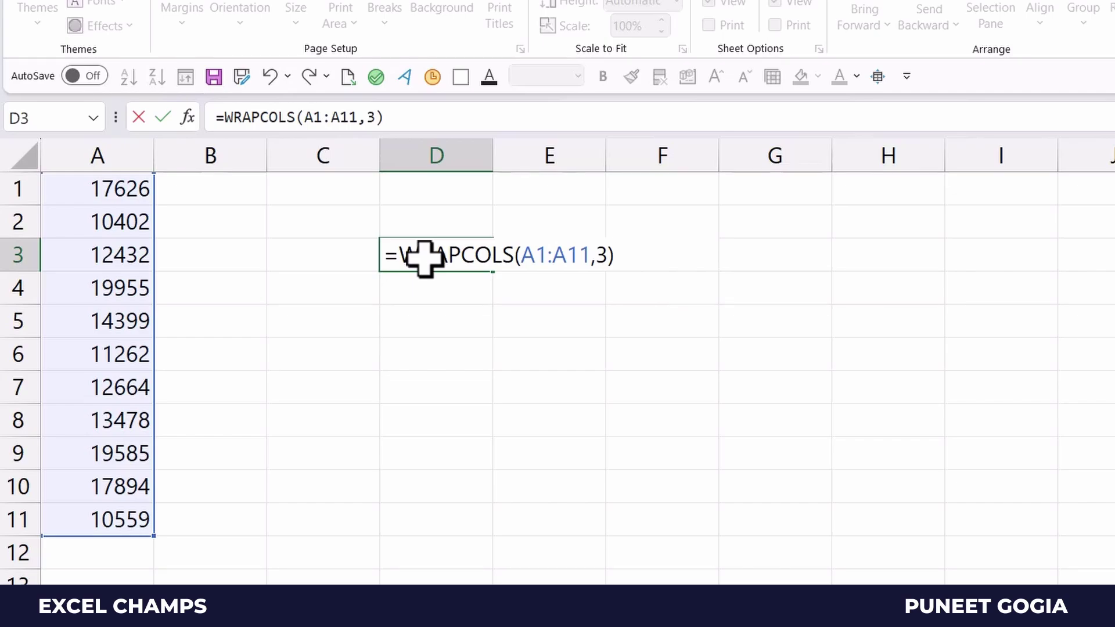
{"action": "key", "text": "Return"}
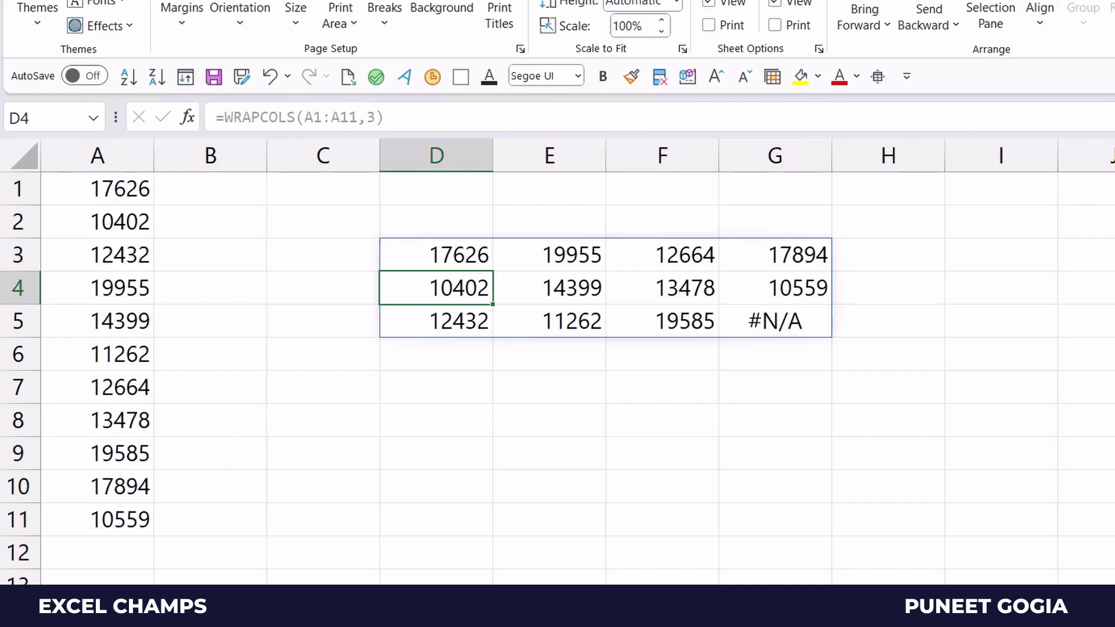
Select the wrap count 3 inside D3's =WRAPCOLS(A1:A11,3) formula in the formula bar.
{"action": "left_click", "coordinate": [466, 255]}
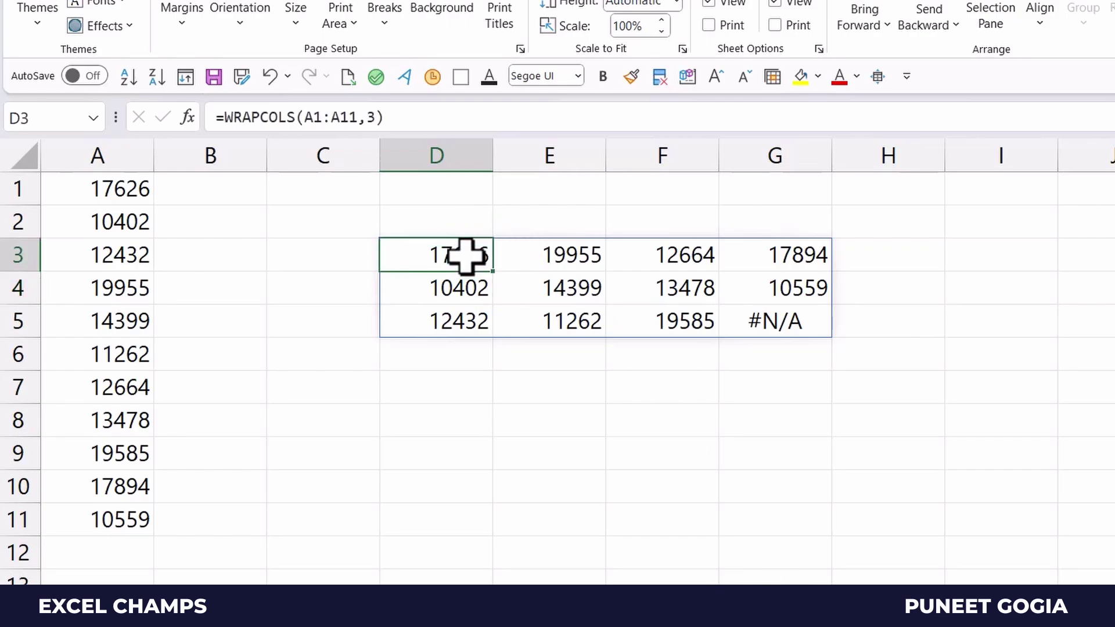
{"action": "left_click", "coordinate": [373, 117]}
{"action": "double_click", "coordinate": [371, 117]}
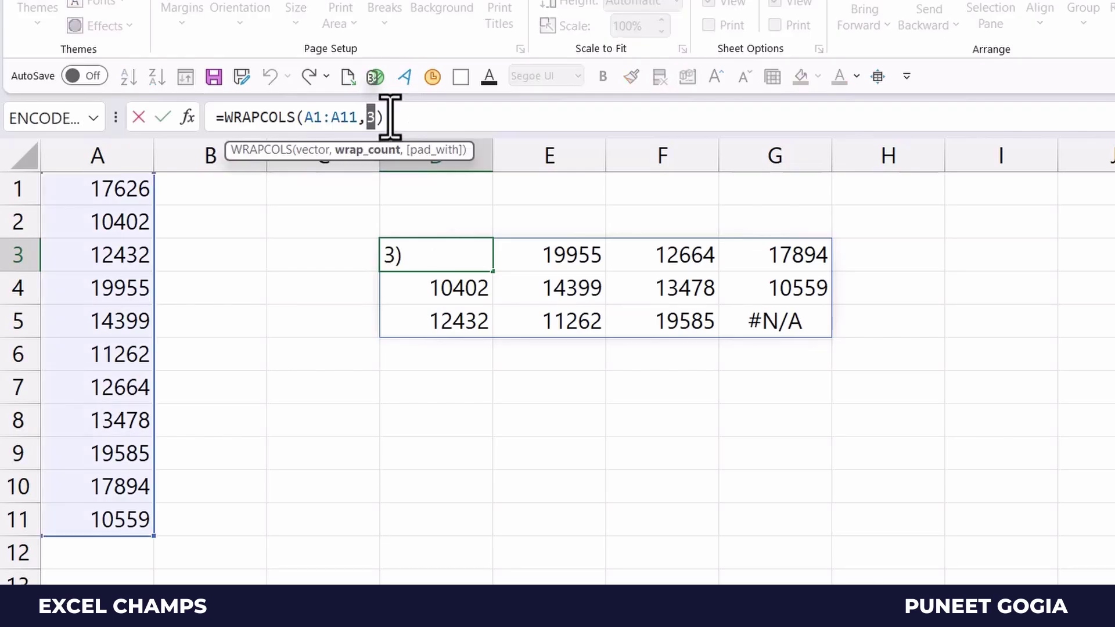
{"action": "key", "text": "Escape"}
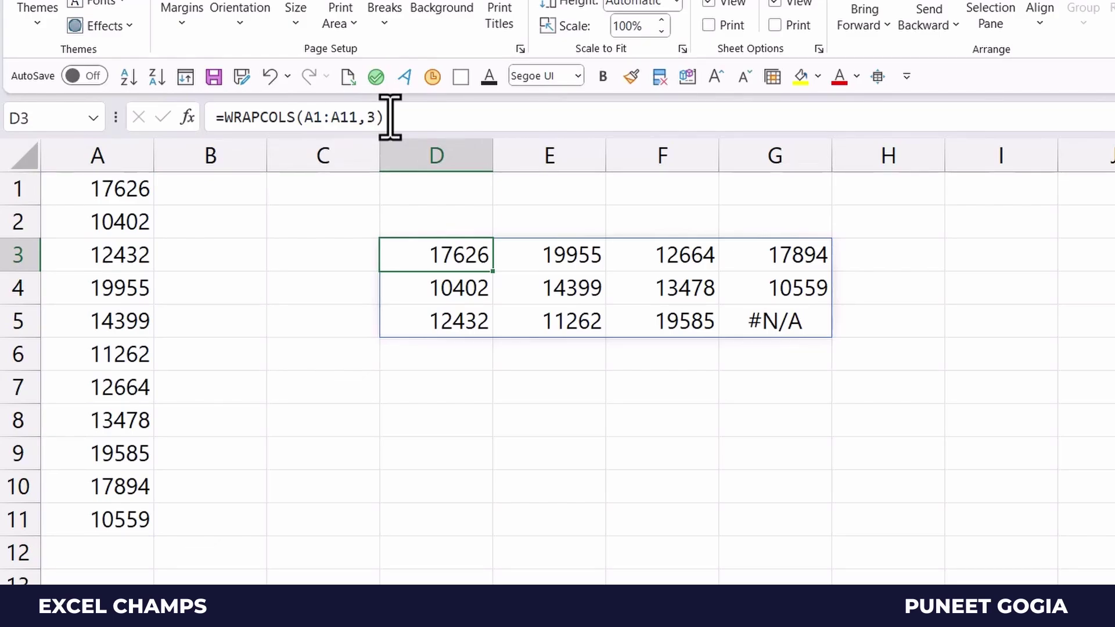
{"action": "left_click", "coordinate": [372, 117]}
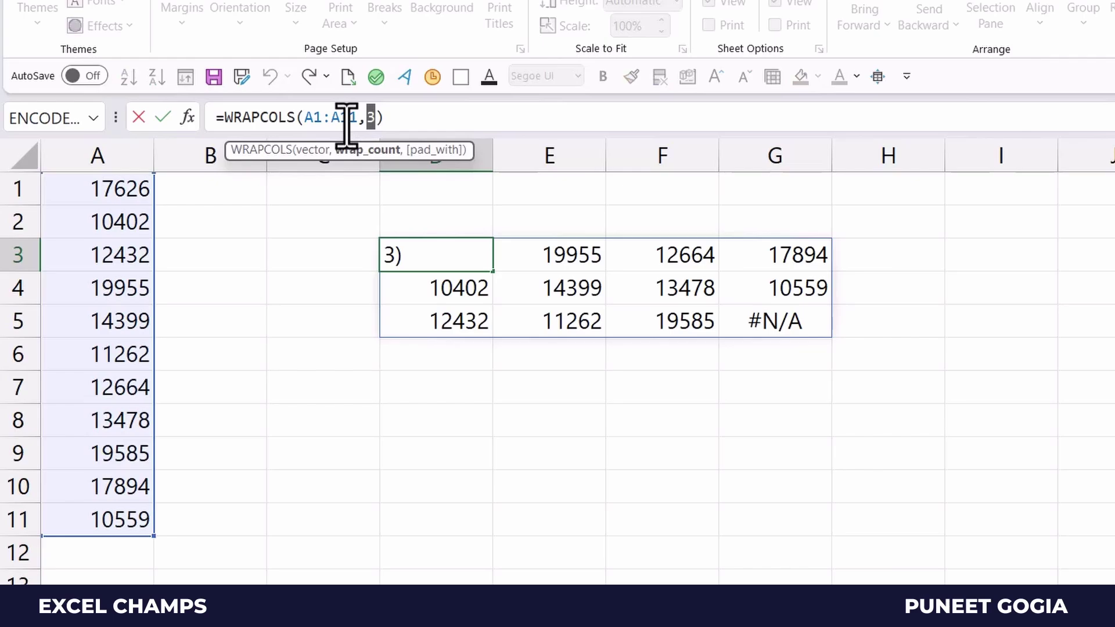
{"action": "double_click", "coordinate": [370, 117]}
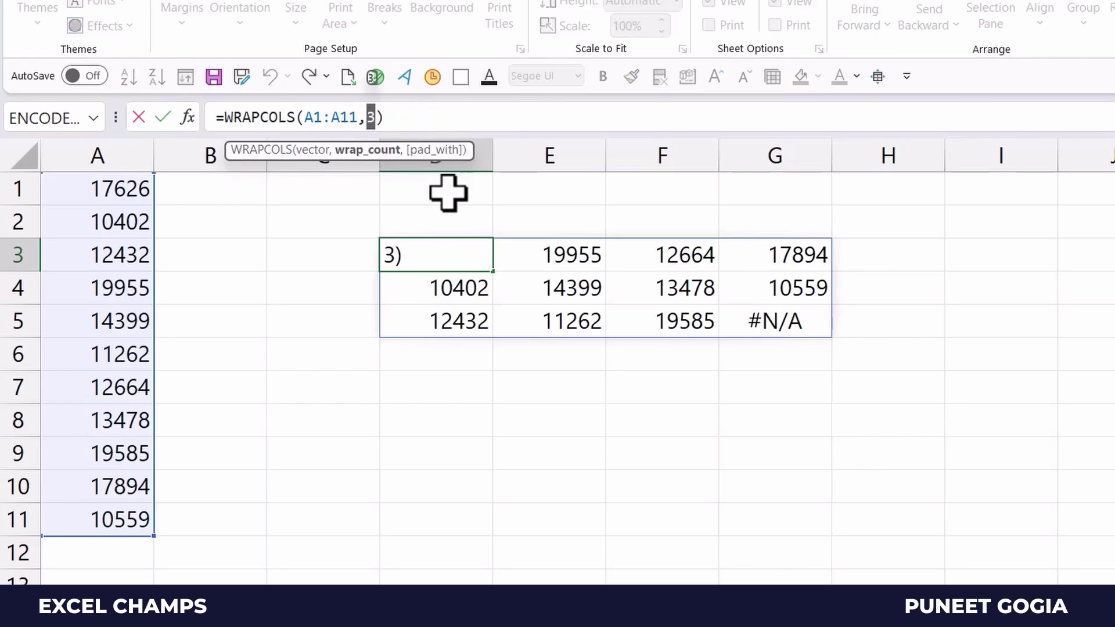
{"action": "key", "text": "Escape"}
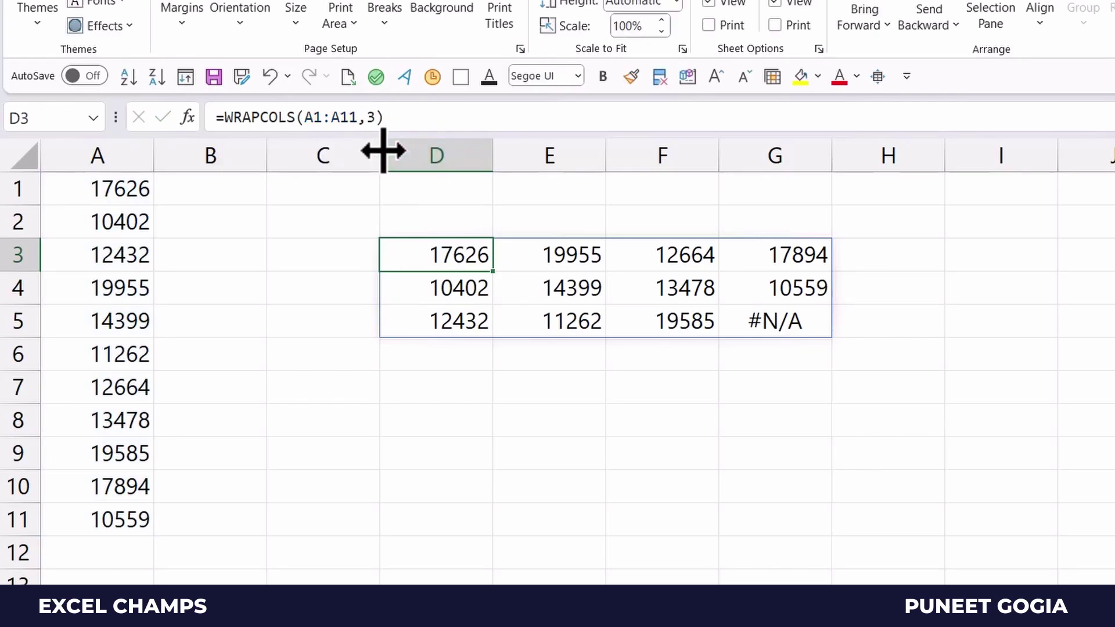
{"action": "left_click", "coordinate": [371, 117]}
{"action": "double_click", "coordinate": [371, 117]}
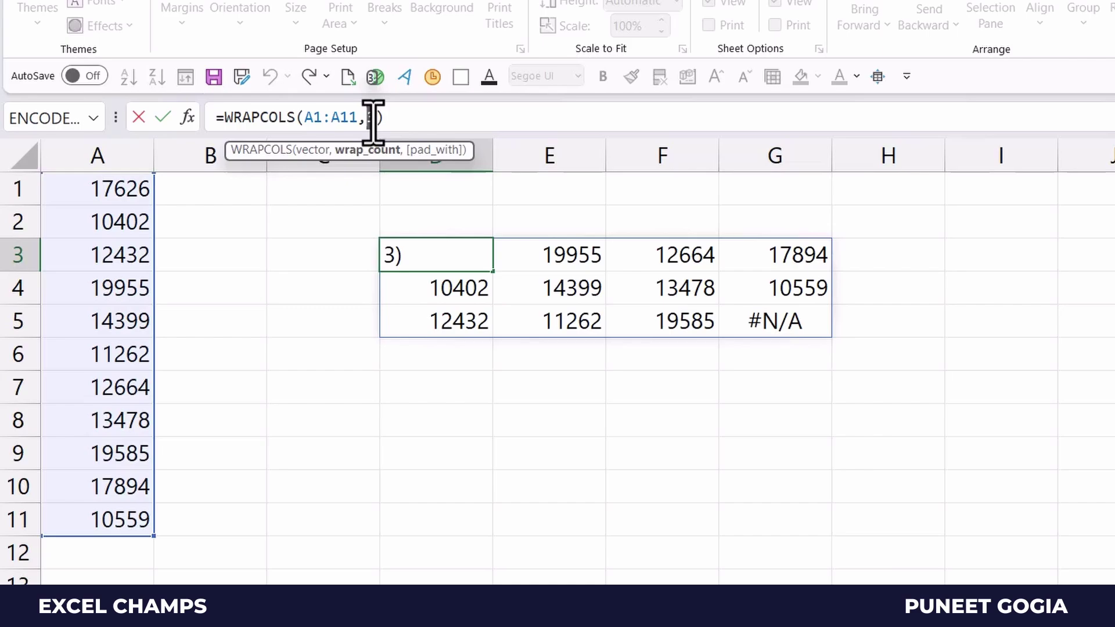
Change the wrap count to 4, making the formula =WRAPCOLS(A1:A11,4).
{"action": "key", "text": "BackSpace"}
{"action": "type", "text": "4"}
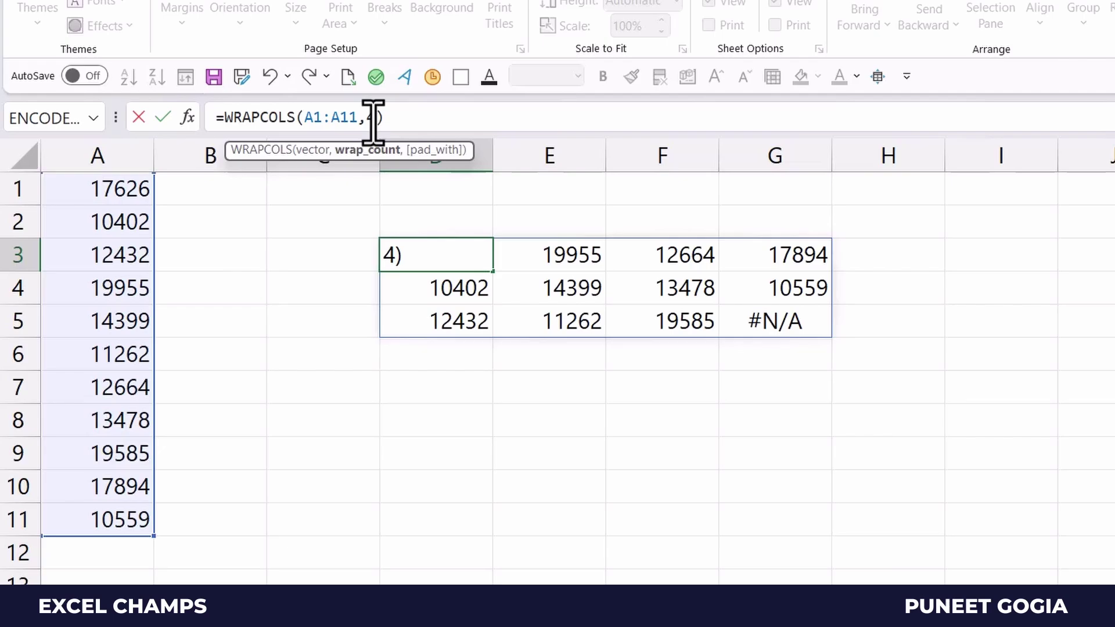
{"action": "key", "text": "Return"}
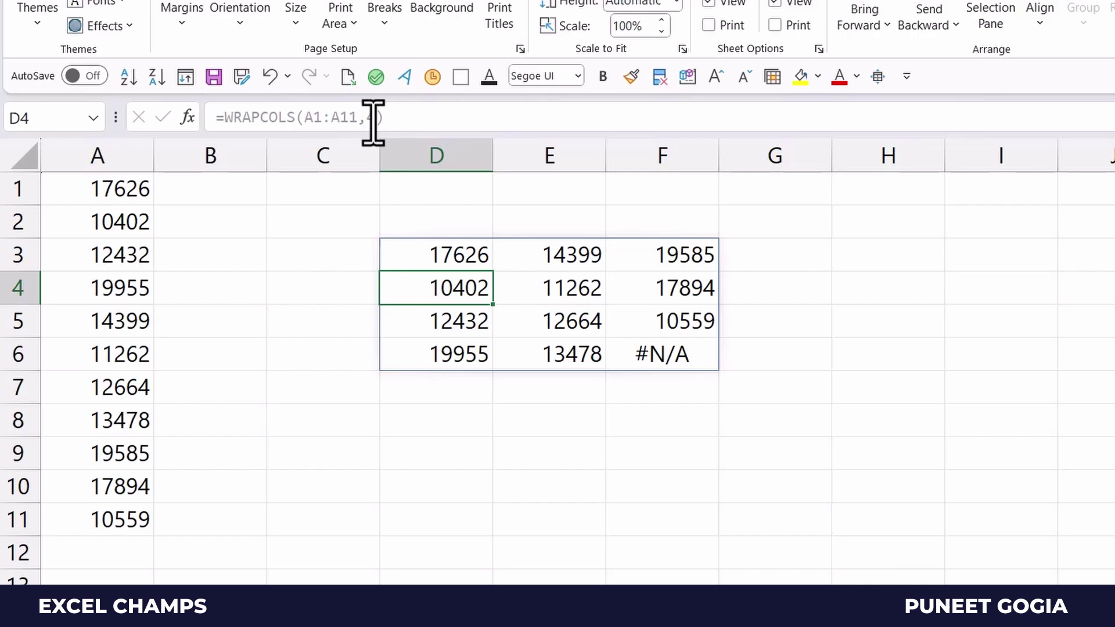
Compare source A1:A11 with the spilled grid D3:F6 and inspect the #N/A in F6.
{"action": "left_click", "coordinate": [140, 195]}
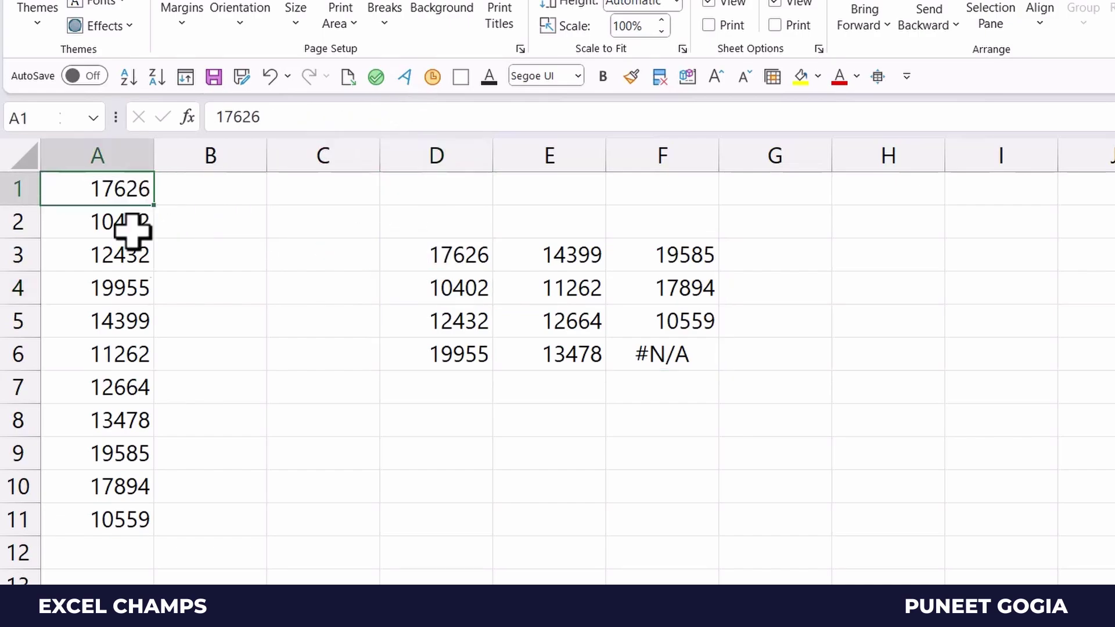
{"action": "left_click_drag", "start_coordinate": [133, 231], "coordinate": [123, 512]}
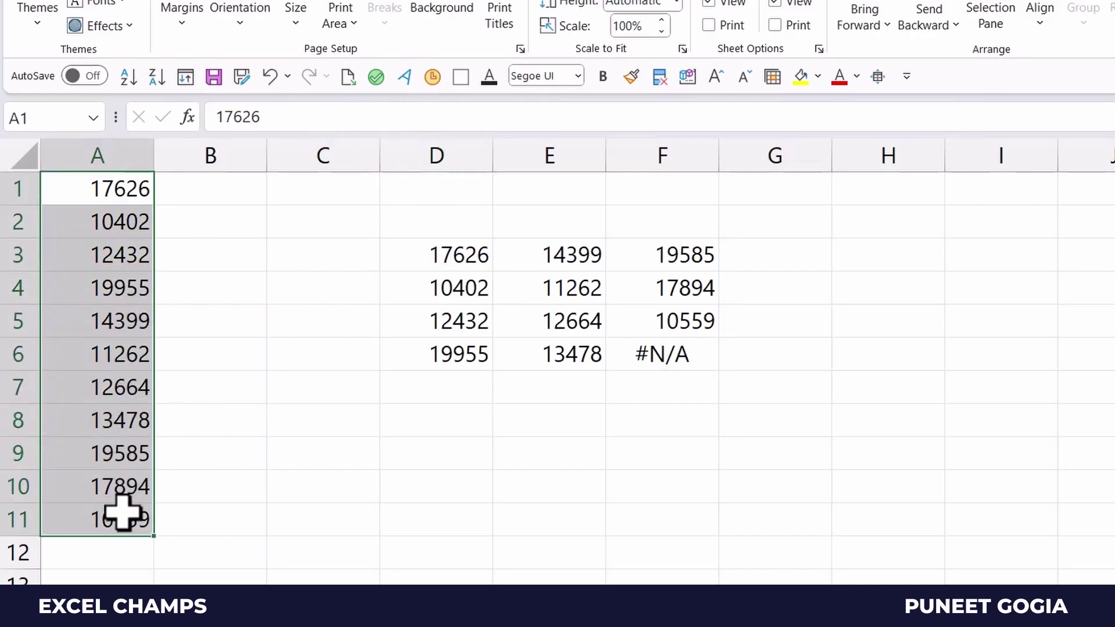
{"action": "left_click_drag", "start_coordinate": [468, 247], "coordinate": [632, 347]}
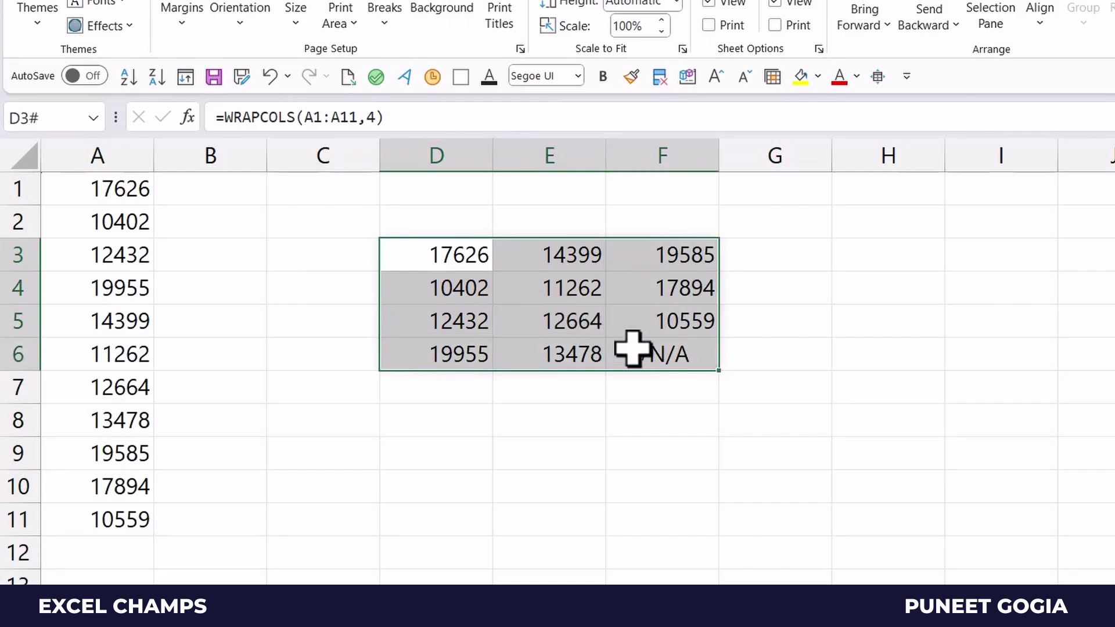
{"action": "left_click", "coordinate": [661, 357]}
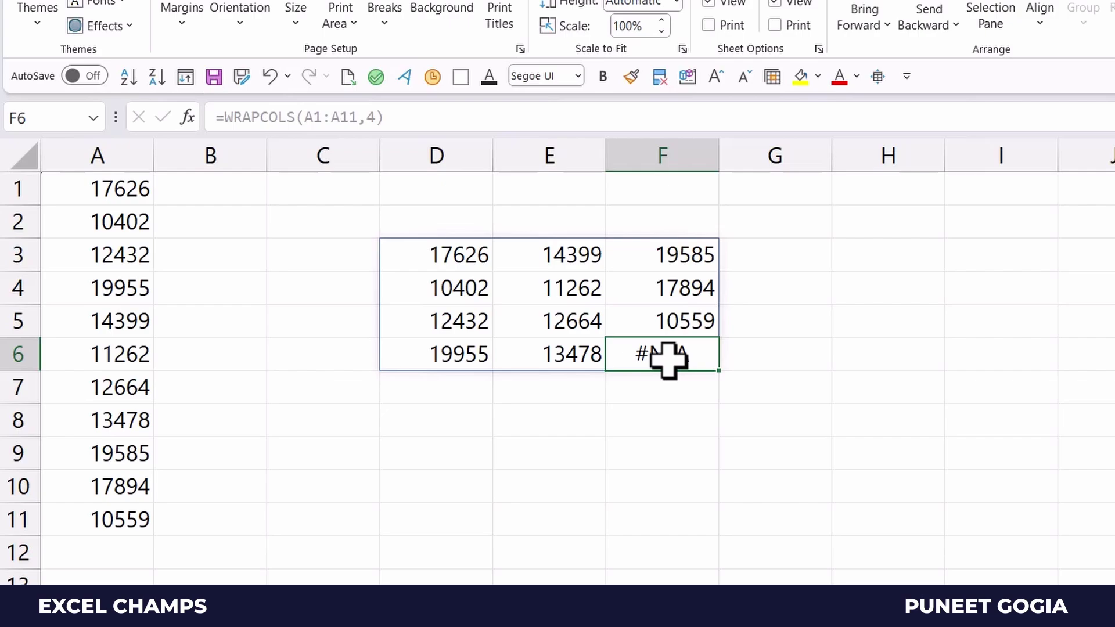
{"action": "key", "text": "ctrl+slash"}
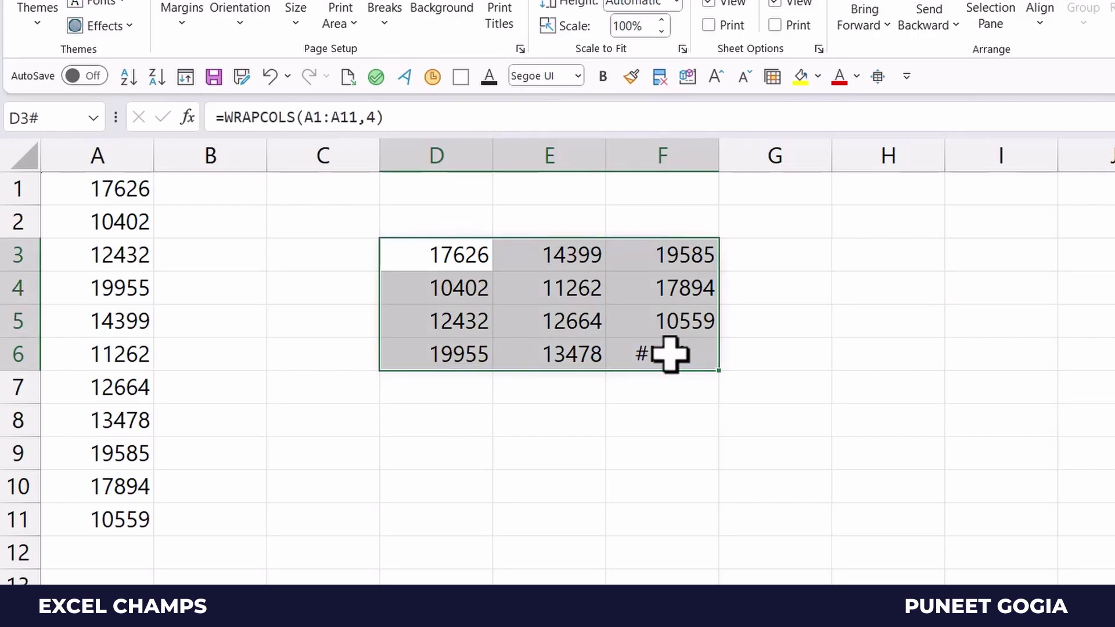
{"action": "left_click", "coordinate": [676, 327]}
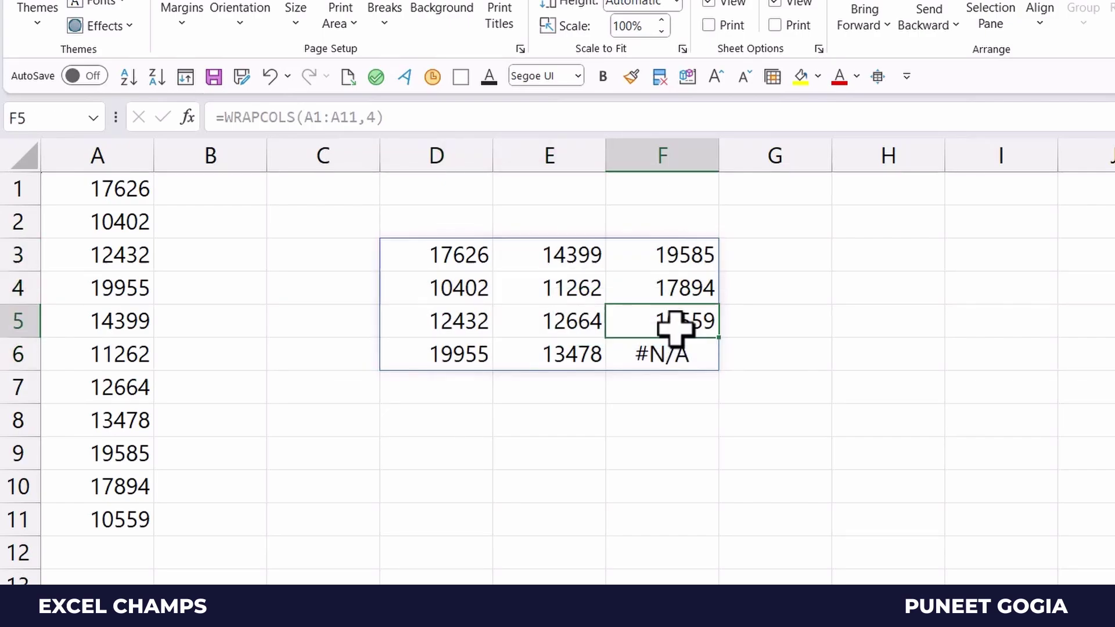
{"action": "left_click", "coordinate": [656, 363]}
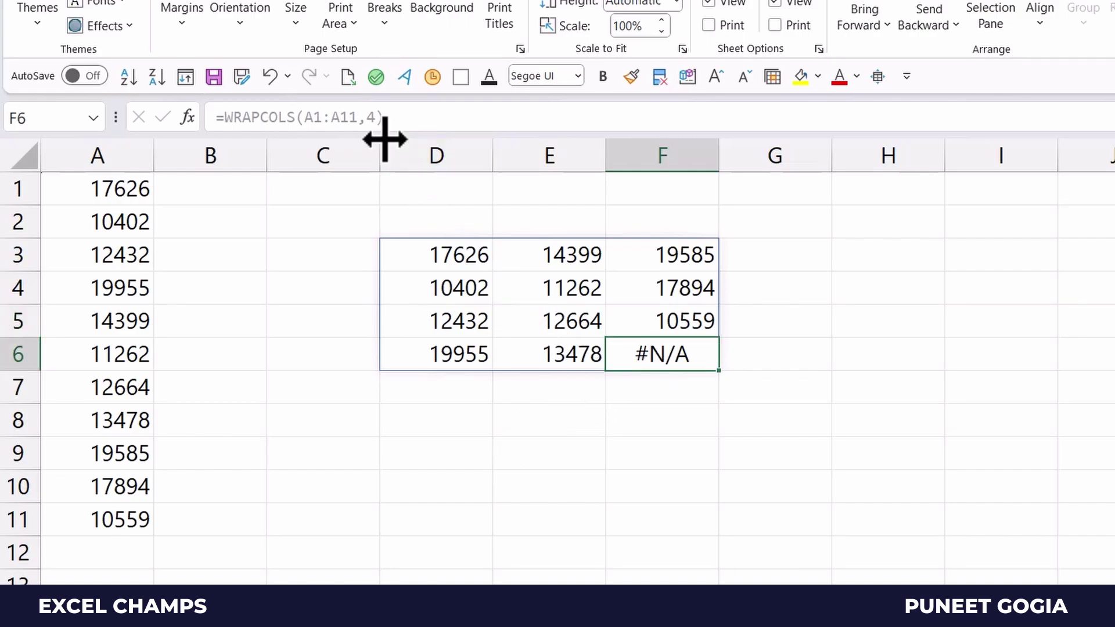
{"action": "key", "text": "BackSpace"}
{"action": "key", "text": "Escape"}
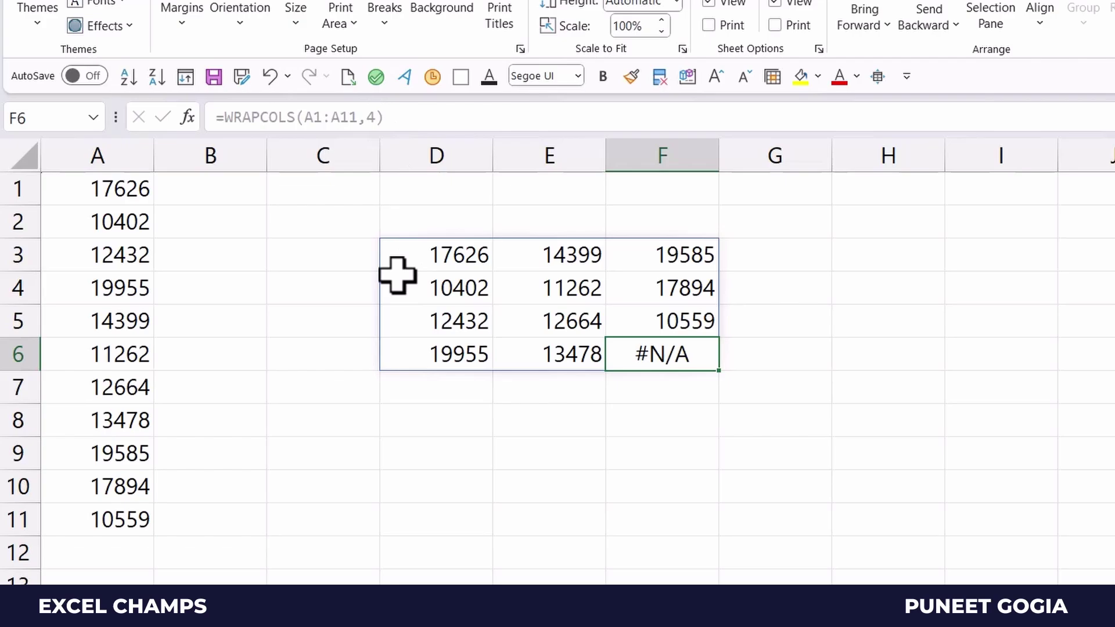
{"action": "left_click", "coordinate": [435, 247]}
Add "" as the pad_with argument, making =WRAPCOLS(A1:A11,4,"") so F6 turns blank.
{"action": "left_click", "coordinate": [378, 116]}
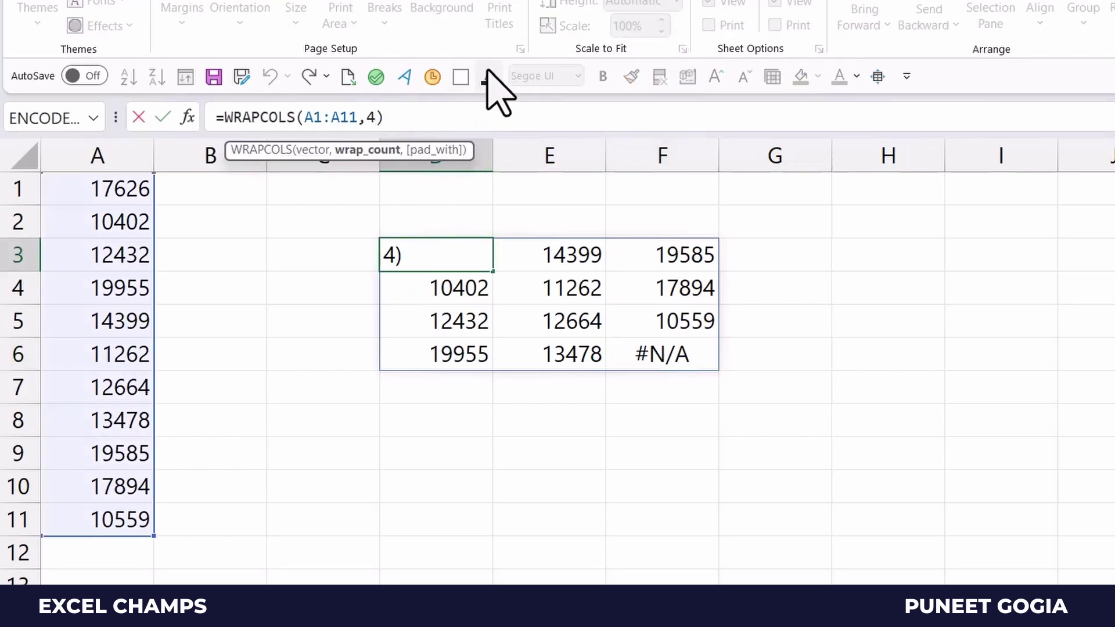
{"action": "type", "text": ",\"\""}
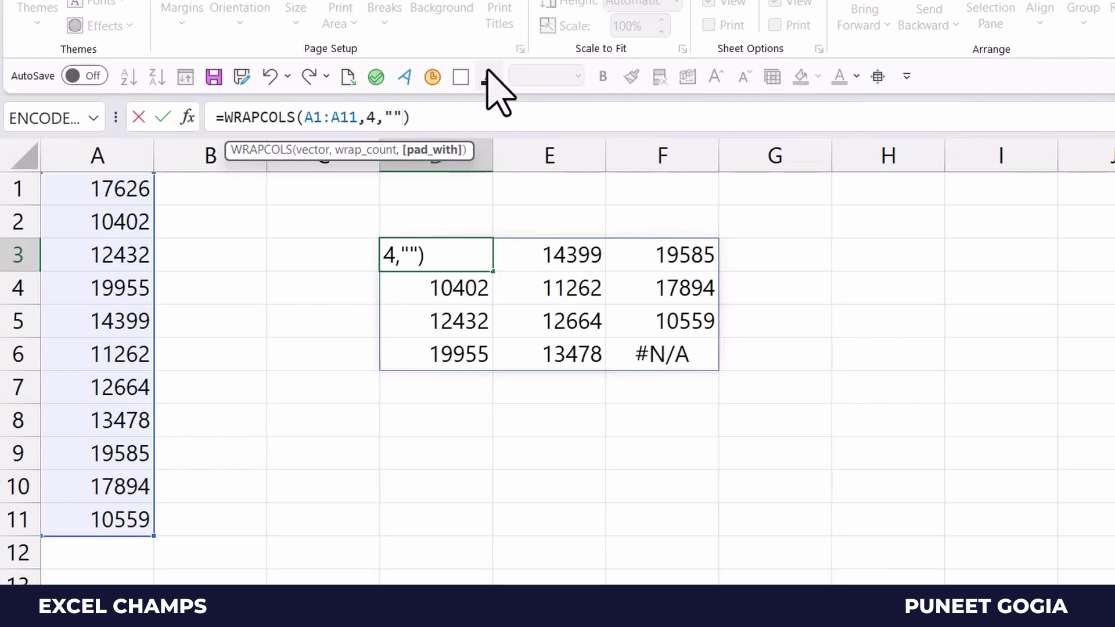
{"action": "key", "text": "Return"}
{"action": "key", "text": "Right"}
{"action": "key", "text": "Right"}
{"action": "key", "text": "Down"}
{"action": "key", "text": "Right"}
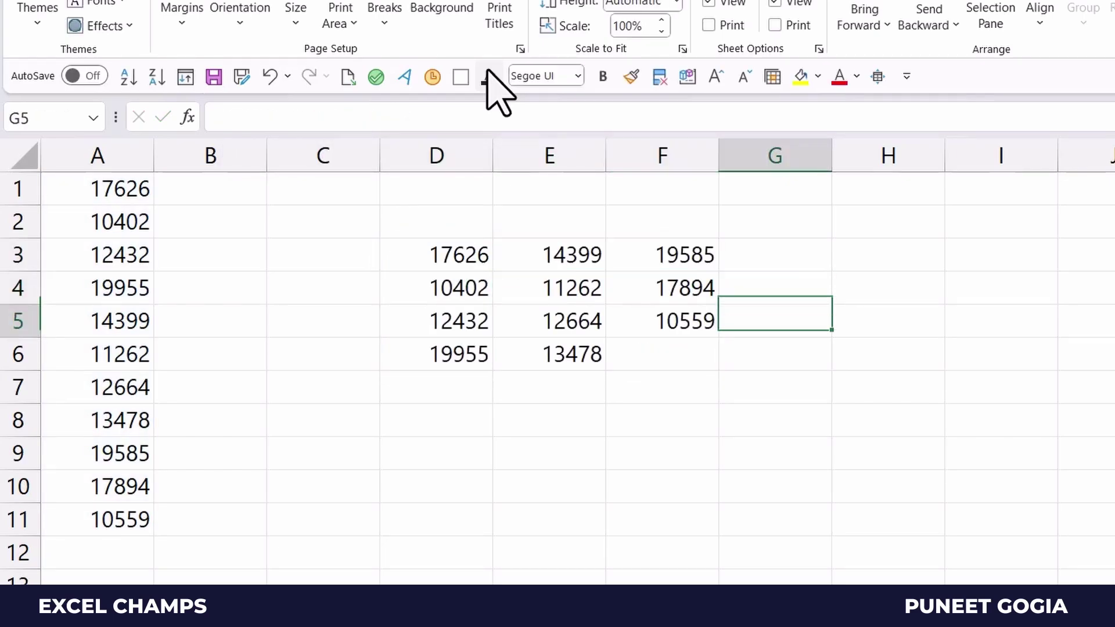
{"action": "key", "text": "Left"}
{"action": "key", "text": "Down"}
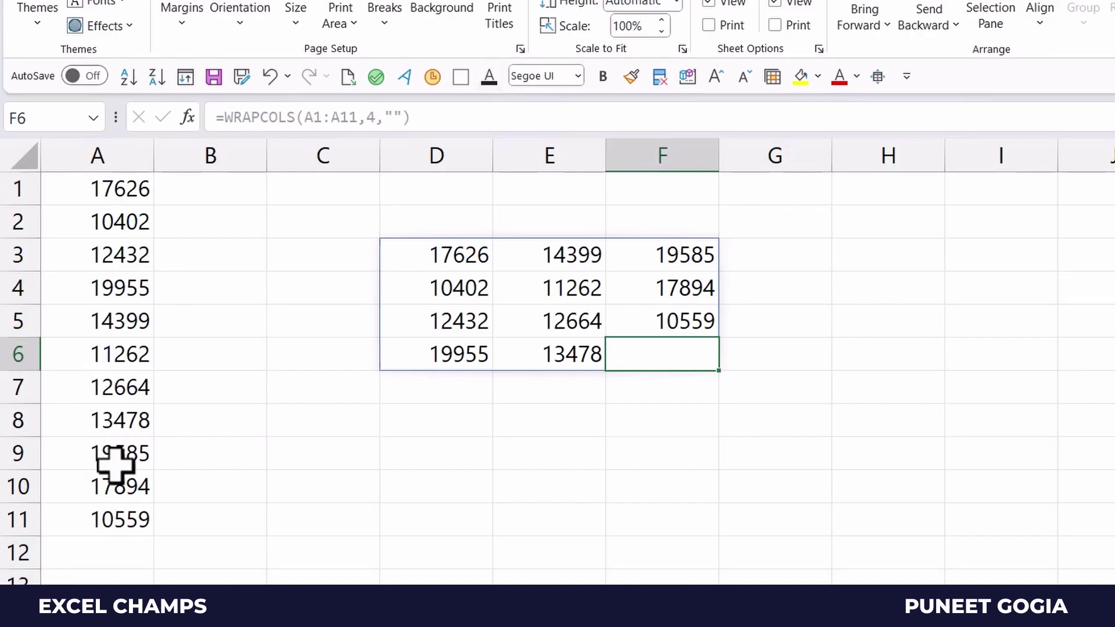
Review D3's formula and its highlighted source range A1:A11 without changing it.
{"action": "left_click", "coordinate": [442, 256]}
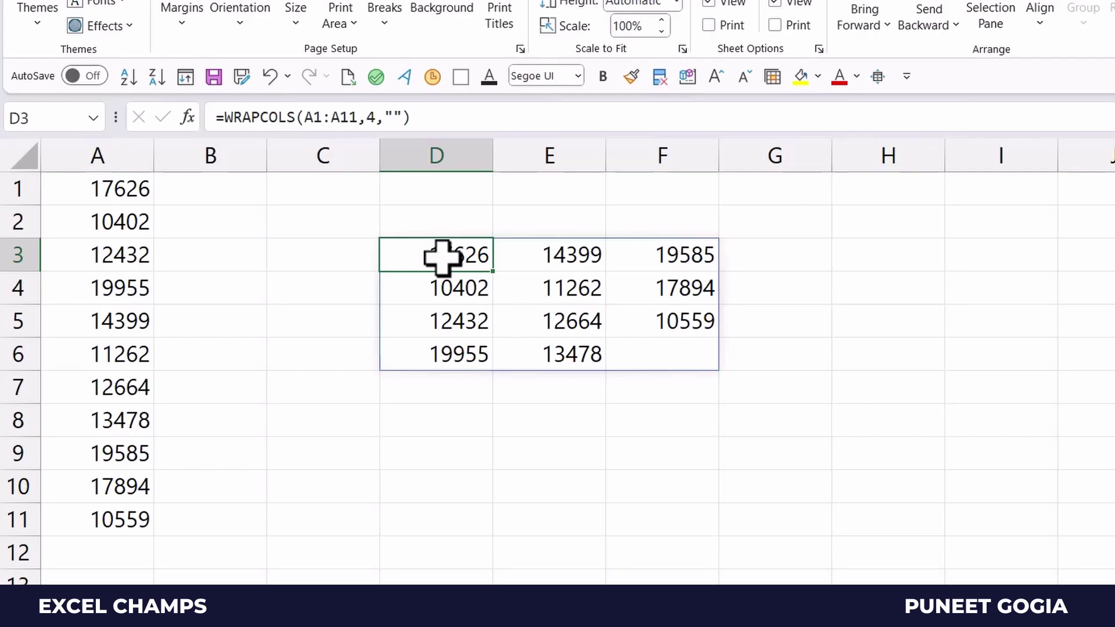
{"action": "double_click", "coordinate": [443, 257]}
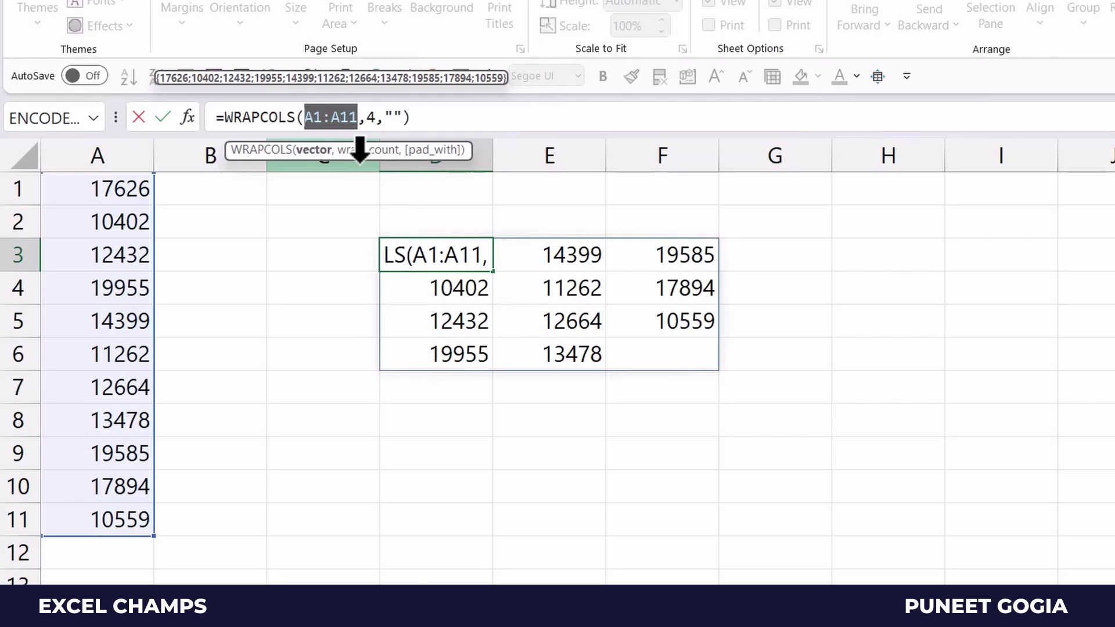
{"action": "key", "text": "Escape"}
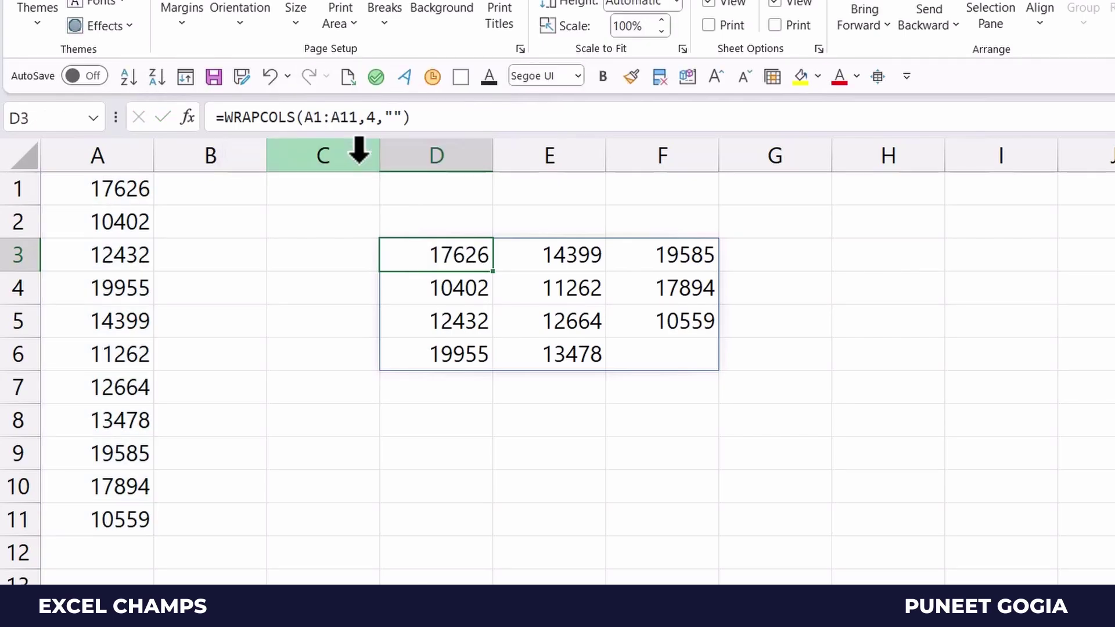
Move the numbers from A7:A11 into B1:B5.
{"action": "left_click_drag", "start_coordinate": [125, 518], "coordinate": [124, 399]}
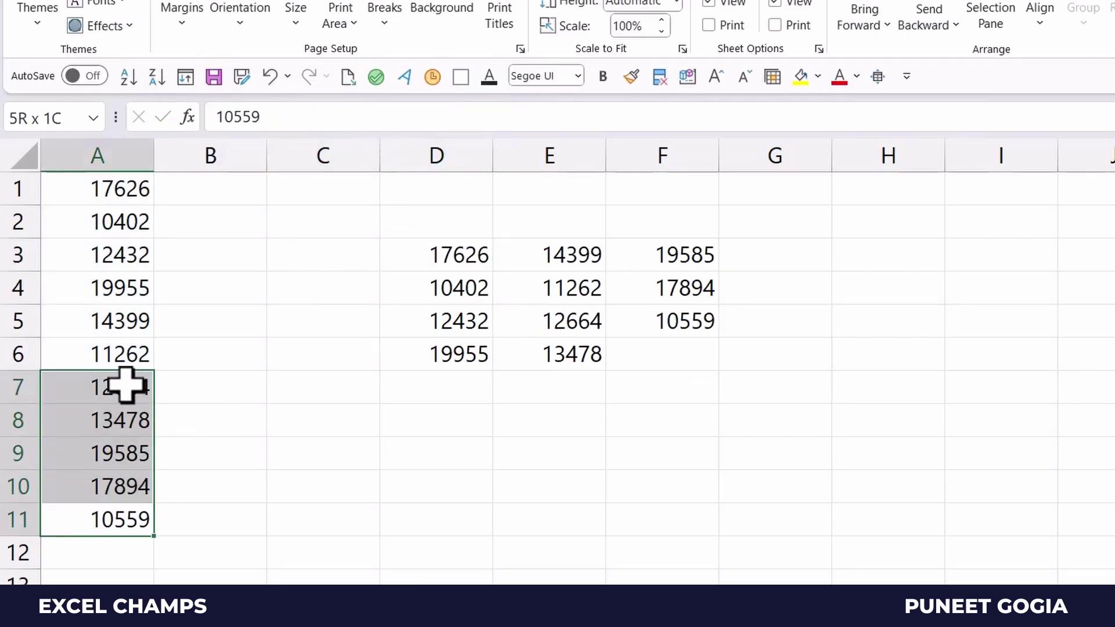
{"action": "key", "text": "ctrl+c"}
{"action": "left_click", "coordinate": [197, 195]}
{"action": "key", "text": "ctrl+v"}
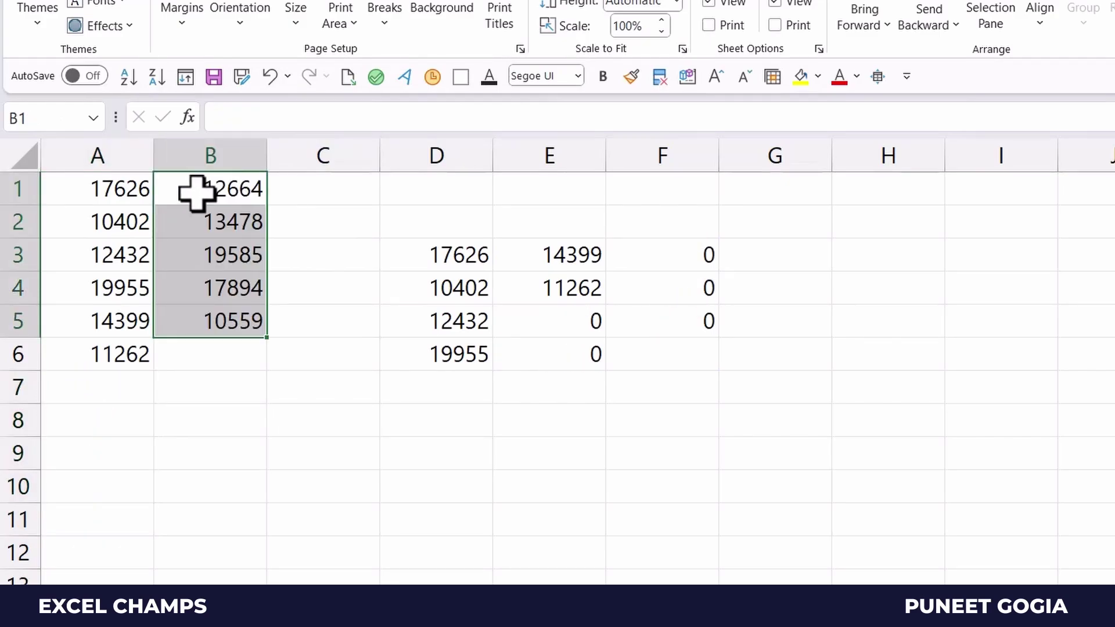
Delete the old wrapped grid in D3:F6.
{"action": "left_click_drag", "start_coordinate": [462, 256], "coordinate": [689, 352]}
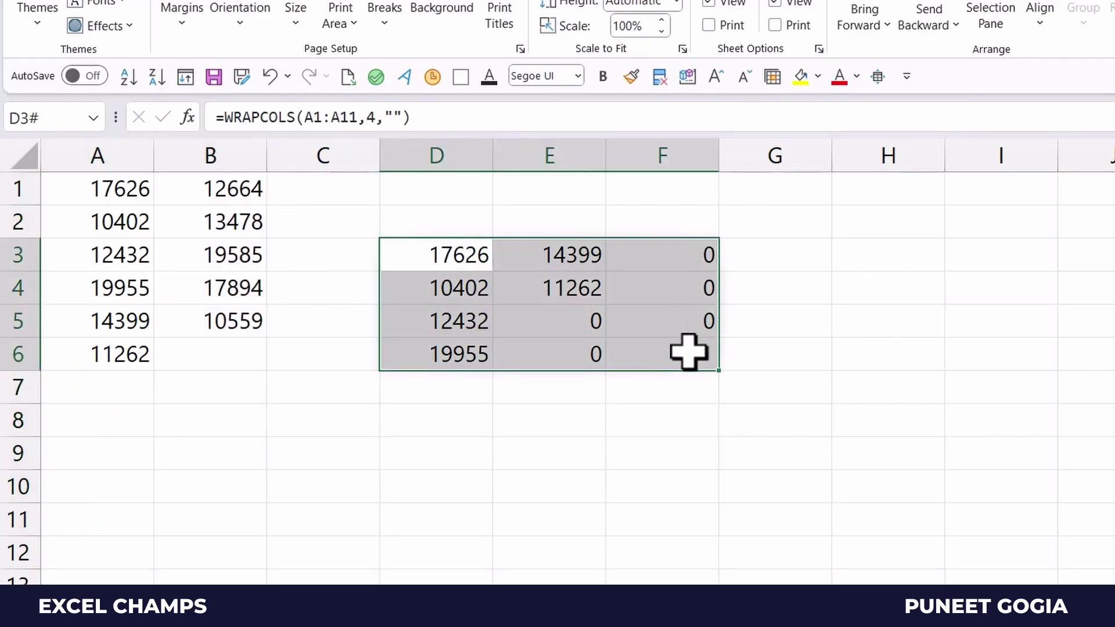
{"action": "key", "text": "Delete"}
{"action": "key", "text": "Left"}
{"action": "key", "text": "Right"}
Enter =WRAPCOLS(A1:B6,3) in D3, which returns #VALUE! for the two-column range.
{"action": "type", "text": "="}
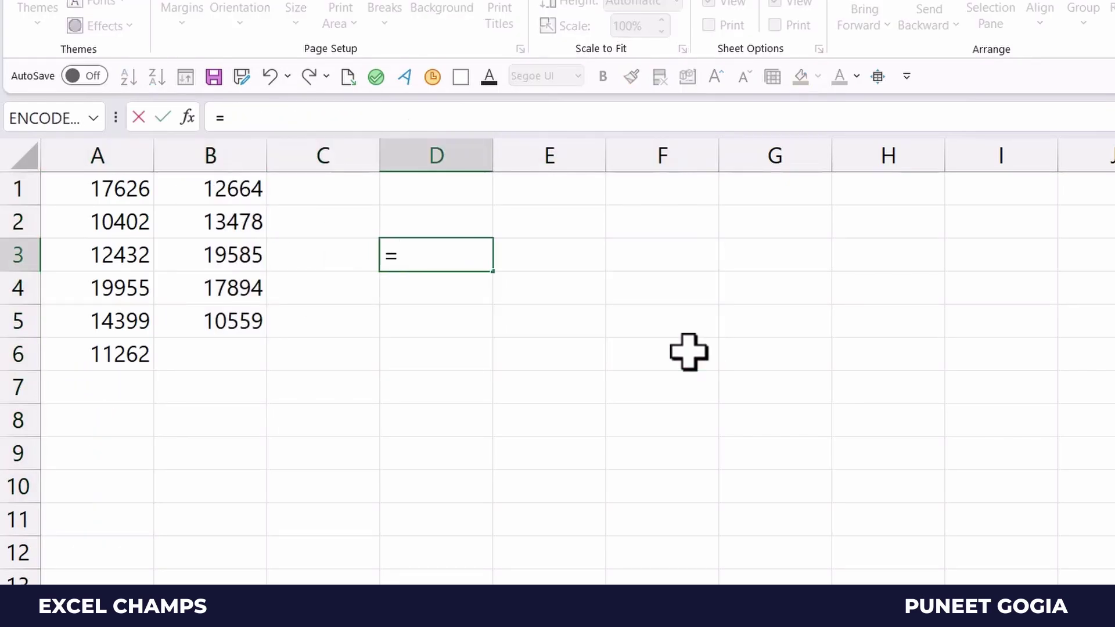
{"action": "type", "text": "Wa"}
{"action": "key", "text": "BackSpace"}
{"action": "type", "text": "rapco"}
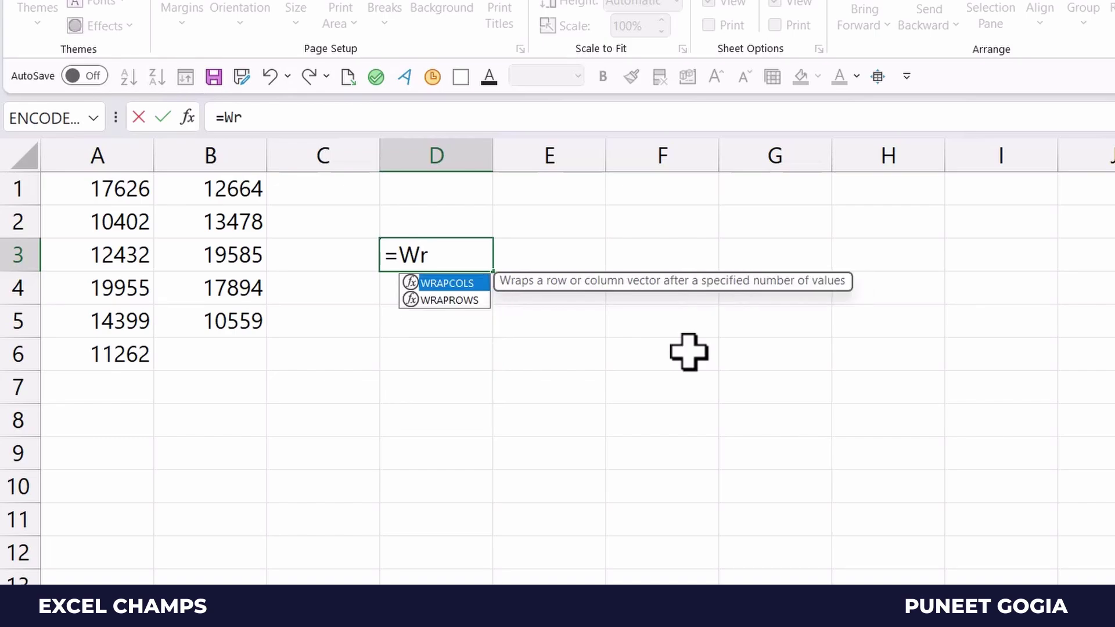
{"action": "key", "text": "Tab"}
{"action": "key", "text": "Left"}
{"action": "key", "text": "Left"}
{"action": "key", "text": "Left"}
{"action": "key", "text": "Up"}
{"action": "key", "text": "Up"}
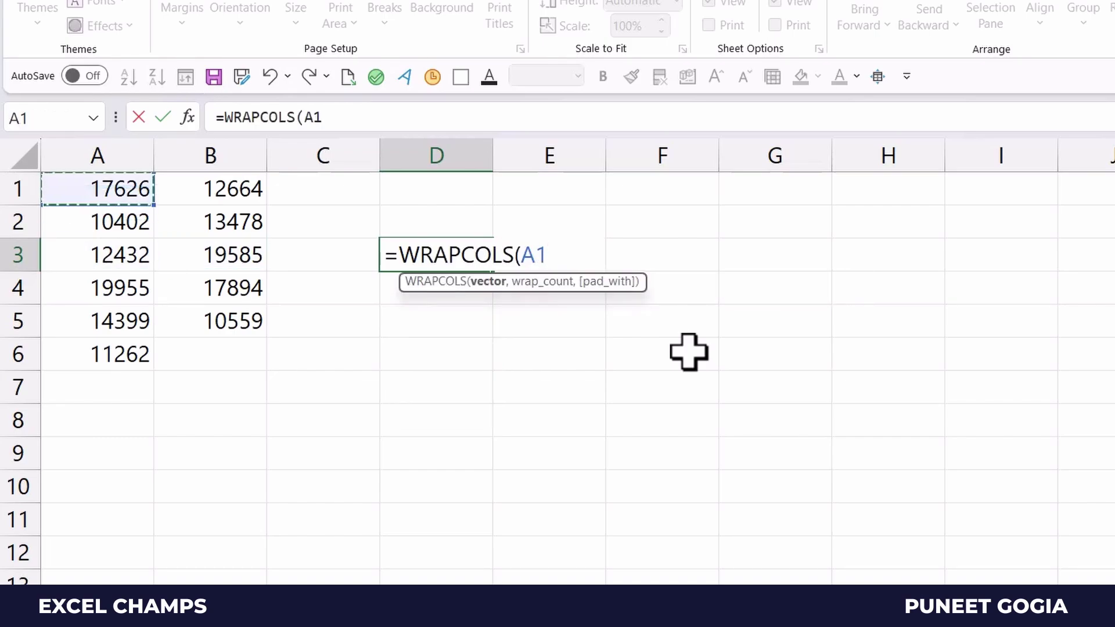
{"action": "key", "text": "ctrl+shift+Down"}
{"action": "key", "text": "shift+Right"}
{"action": "type", "text": ","}
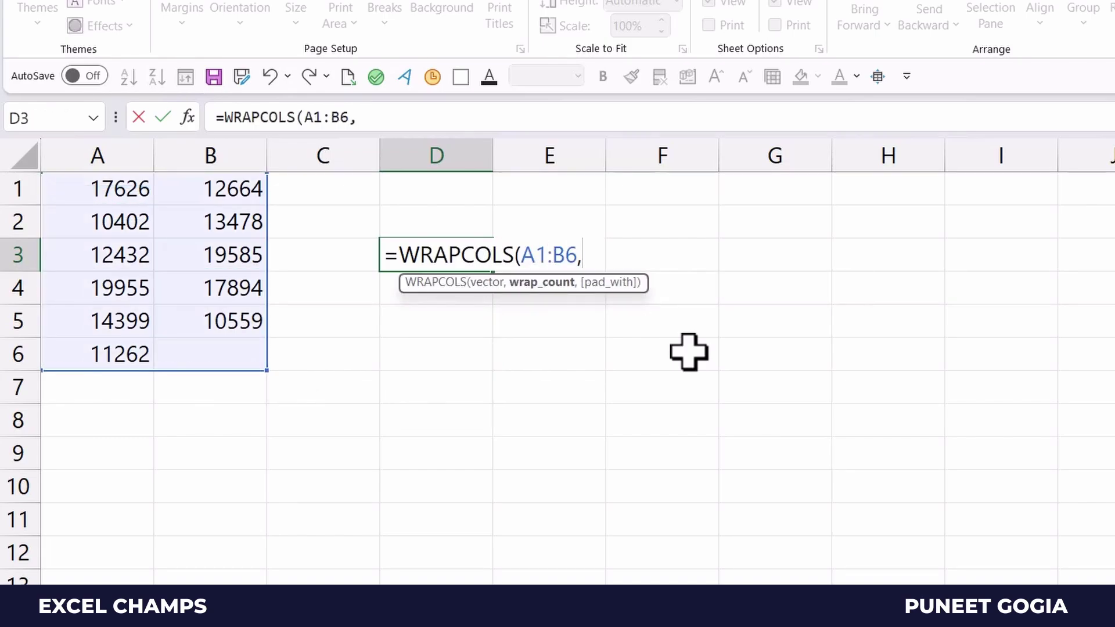
{"action": "type", "text": "3)"}
{"action": "key", "text": "Return"}
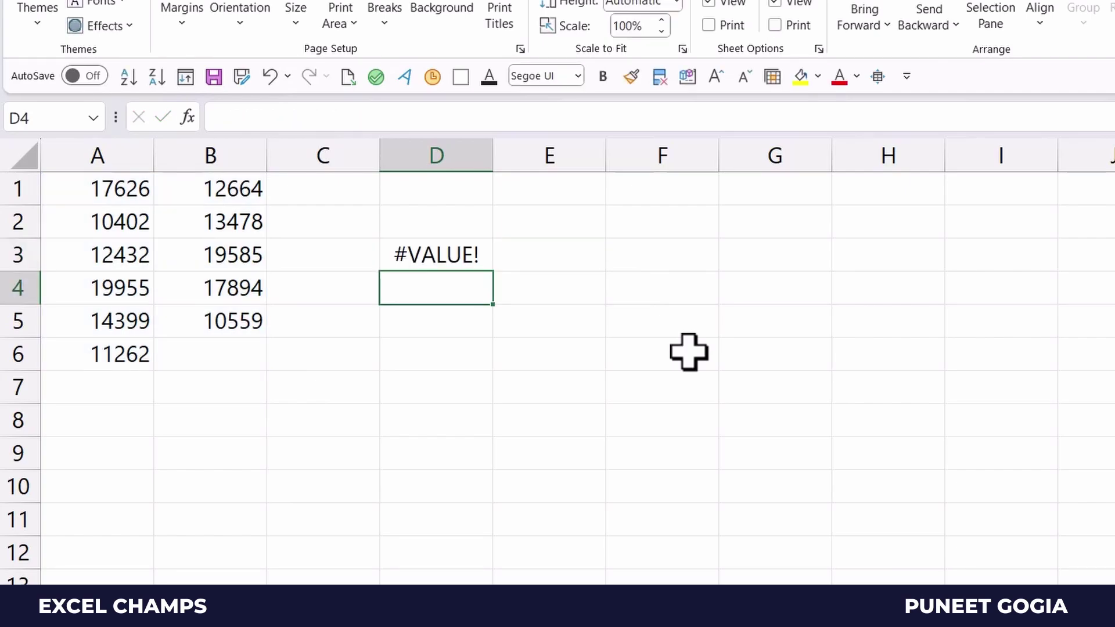